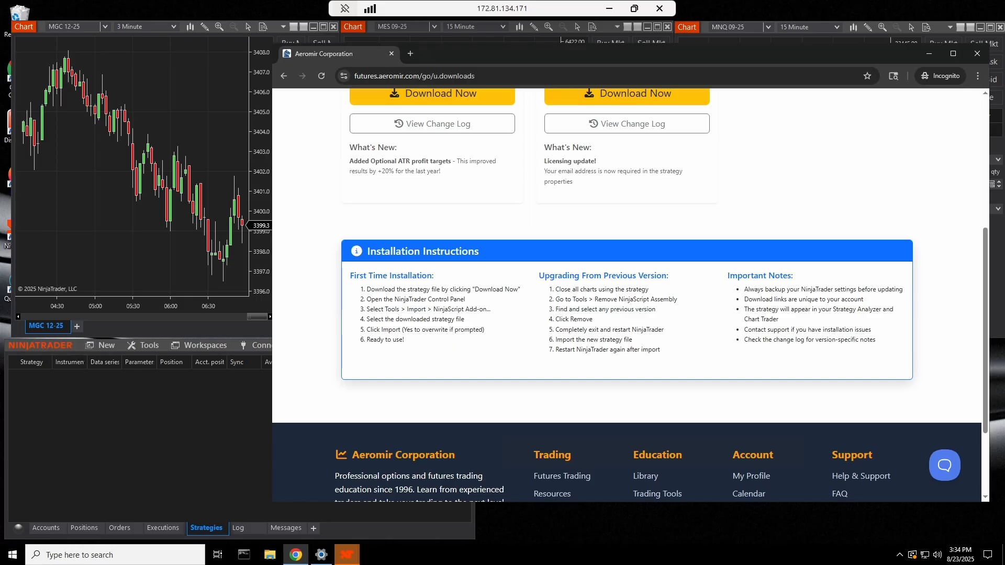
# Close the open charts and remove the GoldilocksAeromir_NT8_v2.1.0 NinjaScript assembly, confirming the removal
pyautogui.click(224, 113)
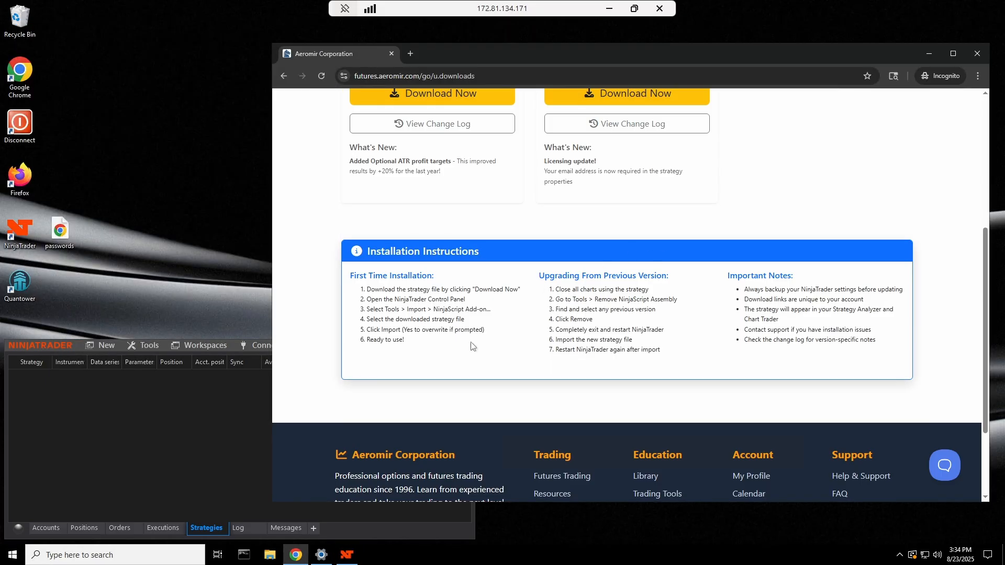
pyautogui.moveTo(597, 299); pyautogui.dragTo(678, 300)
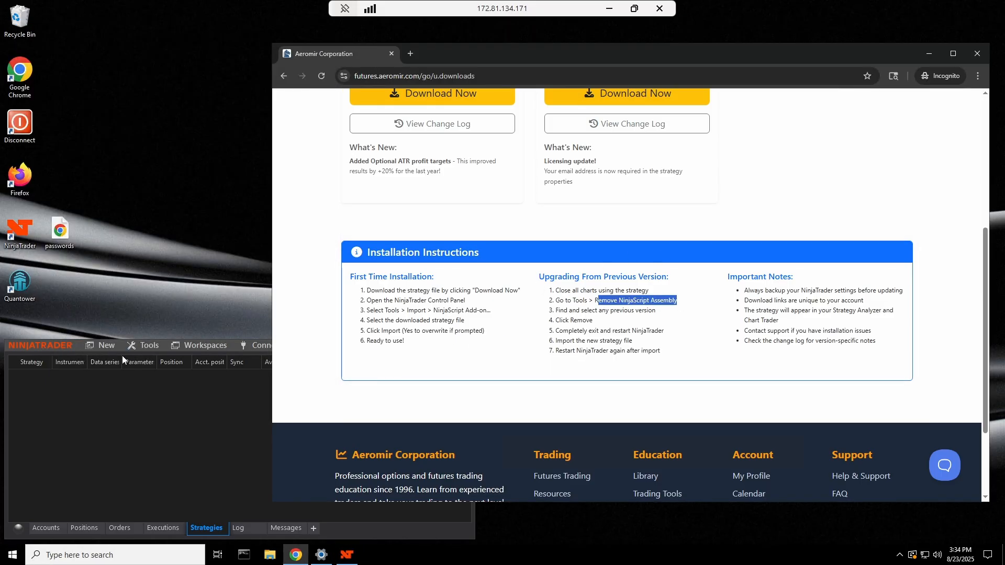
pyautogui.click(150, 346)
pyautogui.click(155, 485)
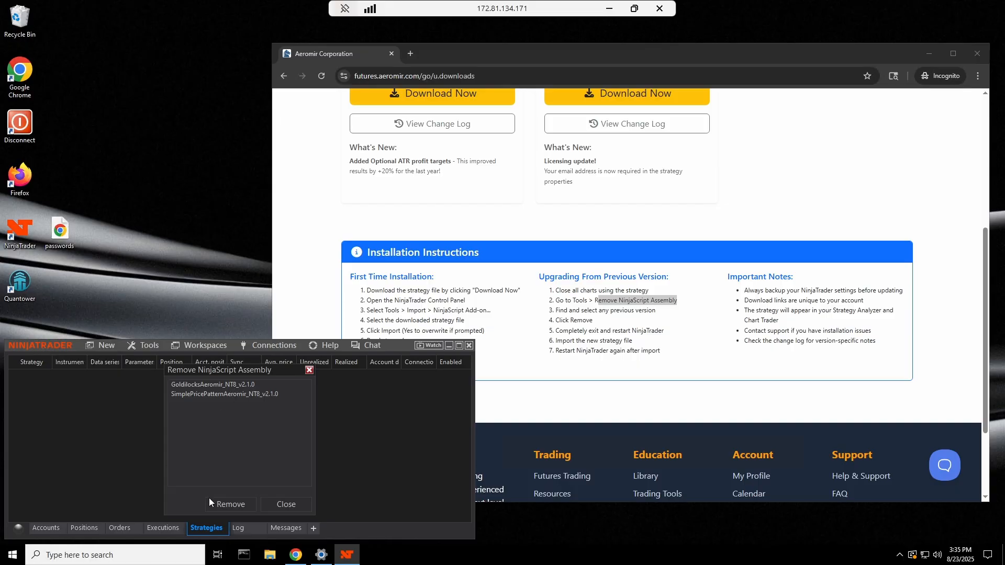
pyautogui.click(232, 388)
pyautogui.click(230, 505)
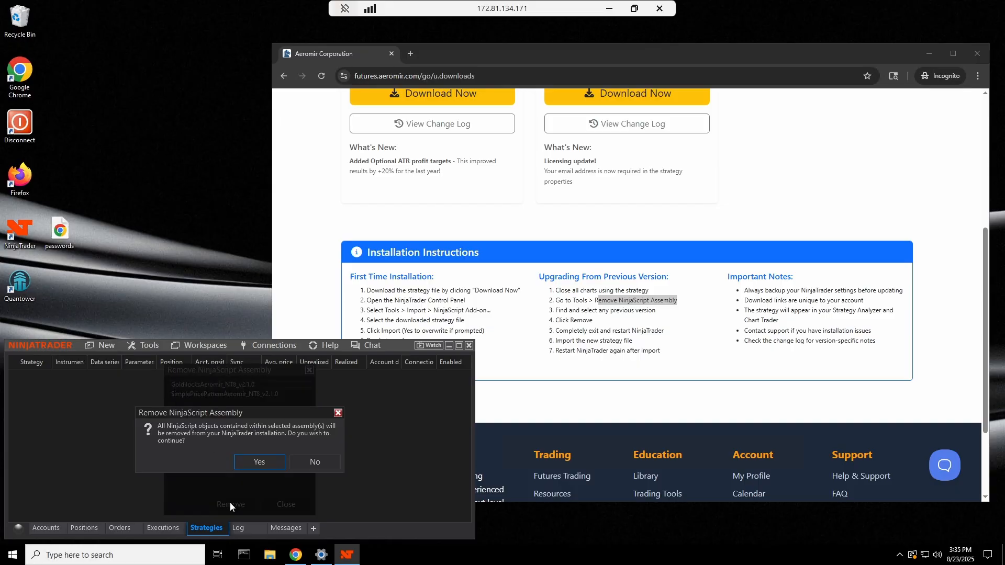
pyautogui.click(256, 463)
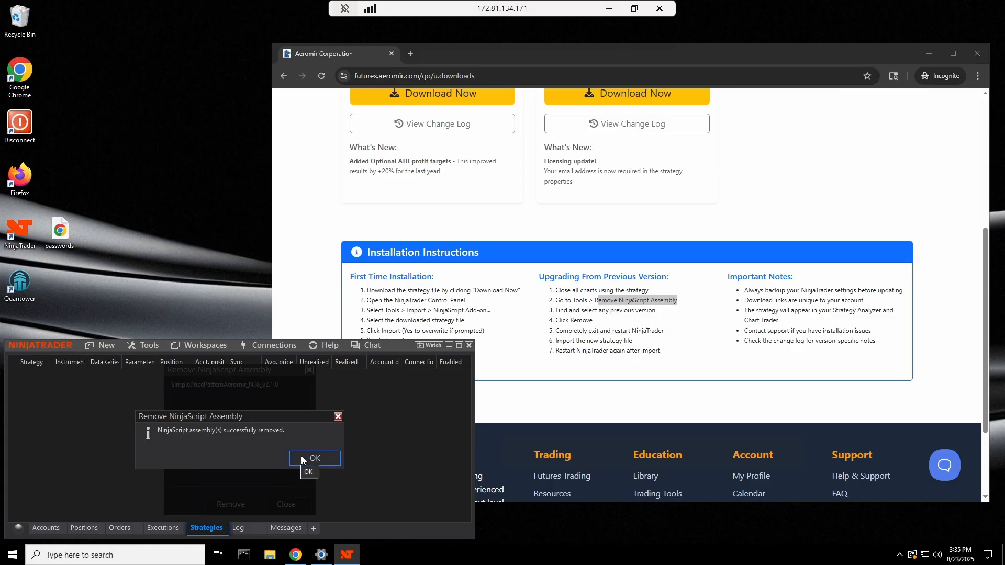
pyautogui.click(302, 458)
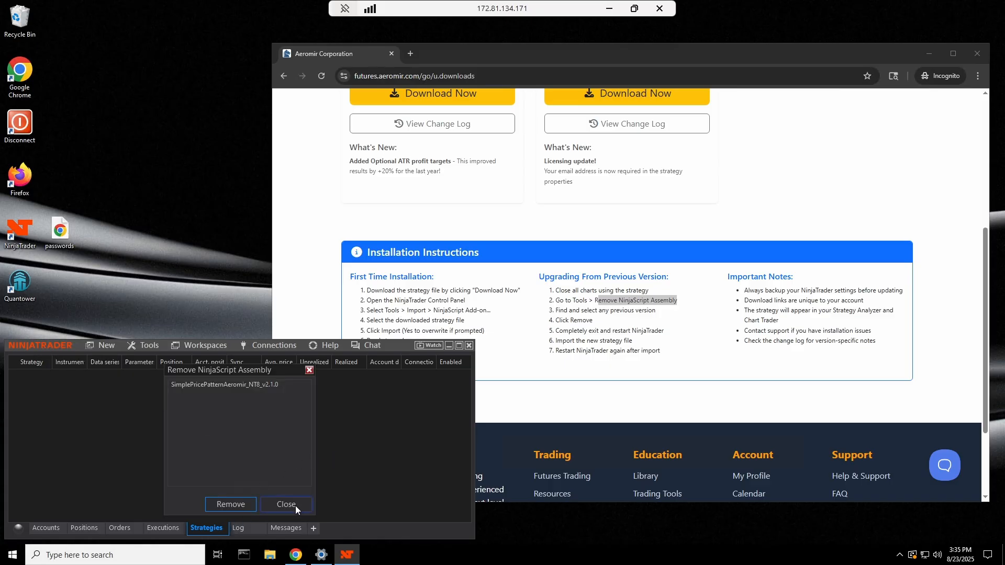
pyautogui.click(286, 504)
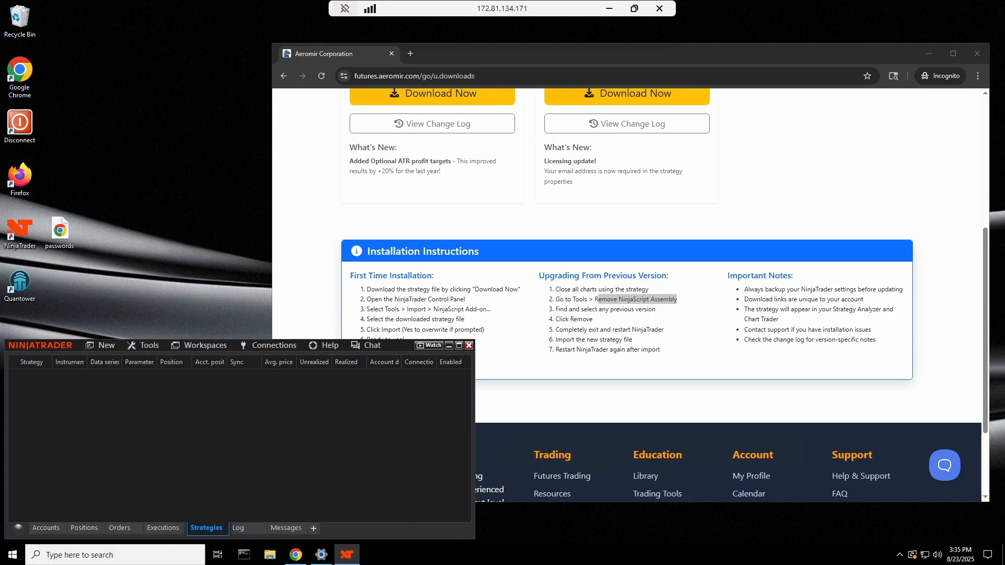
# Exit NinjaTrader saving the 'Aeromir' workspace, then restart and reload the Aeromir workspace
pyautogui.click(469, 346)
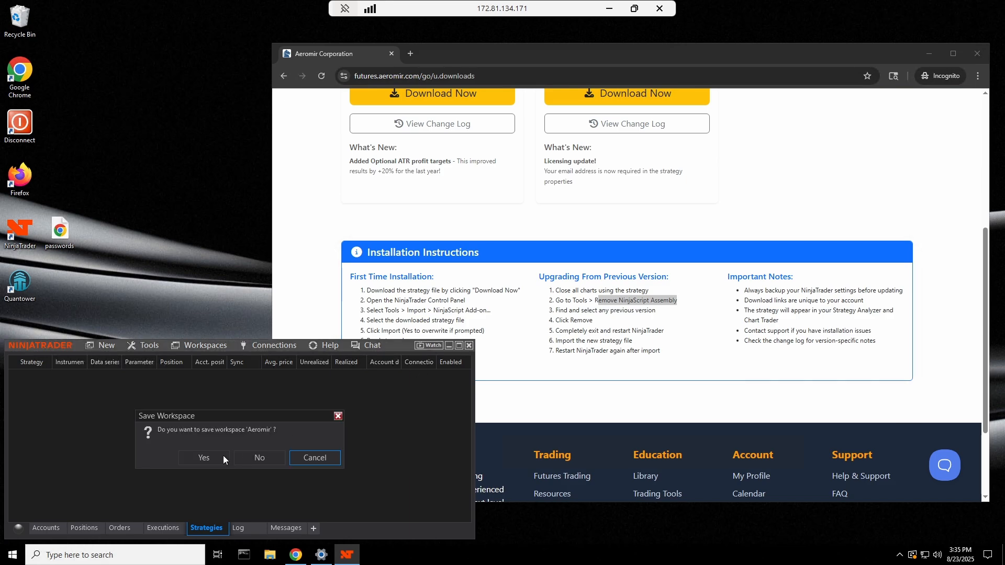
pyautogui.click(195, 461)
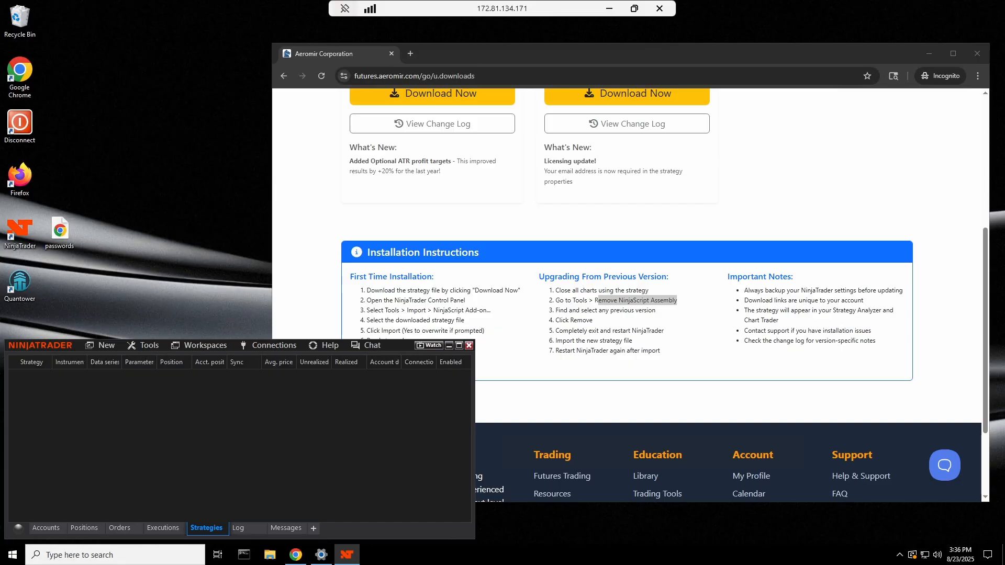
pyautogui.click(203, 349)
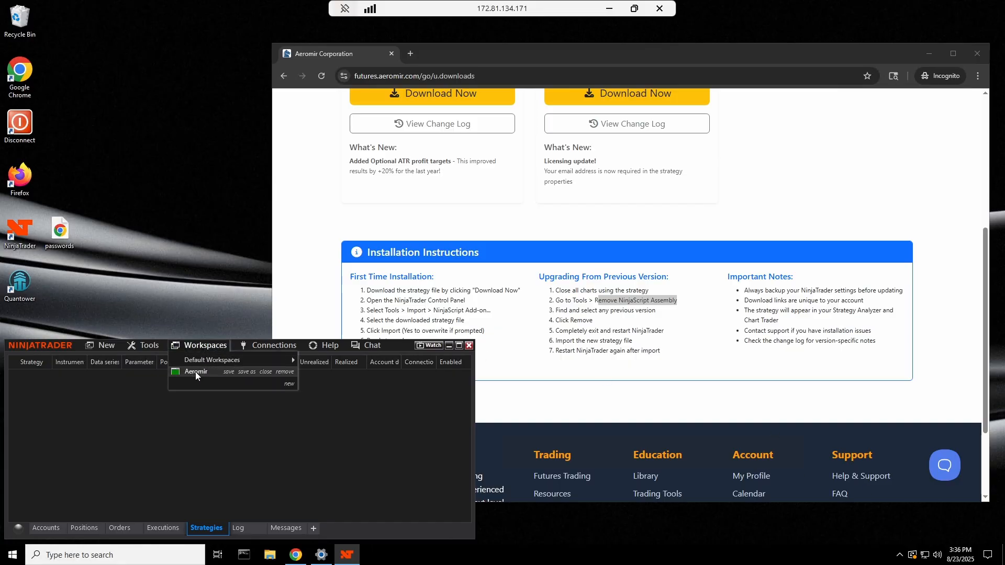
pyautogui.click(196, 372)
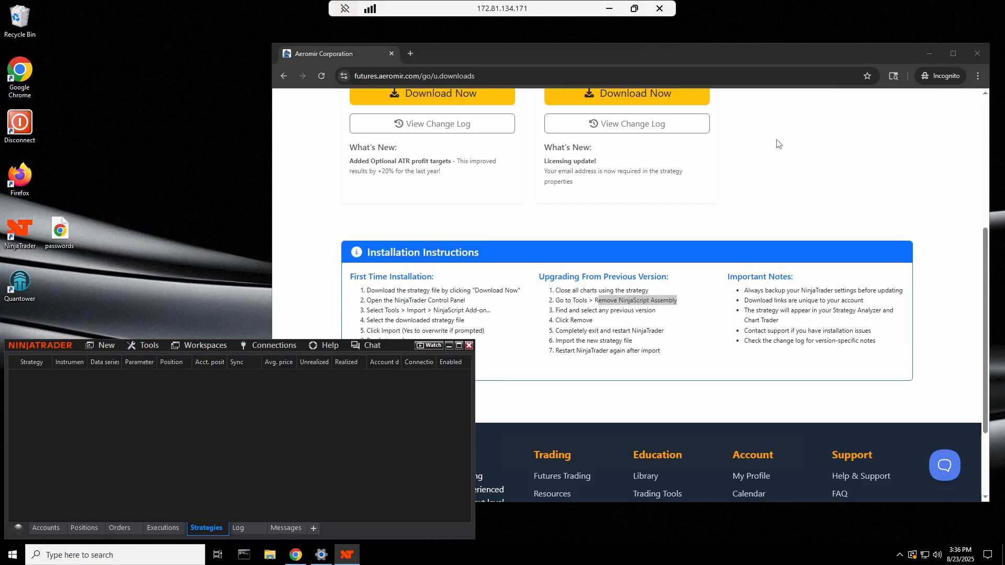
# Save GoldilocksAeromir_NT8_v2.2.0.zip to C:\data and verify it finished in Chrome's download history
pyautogui.scroll(3, 410, 266)
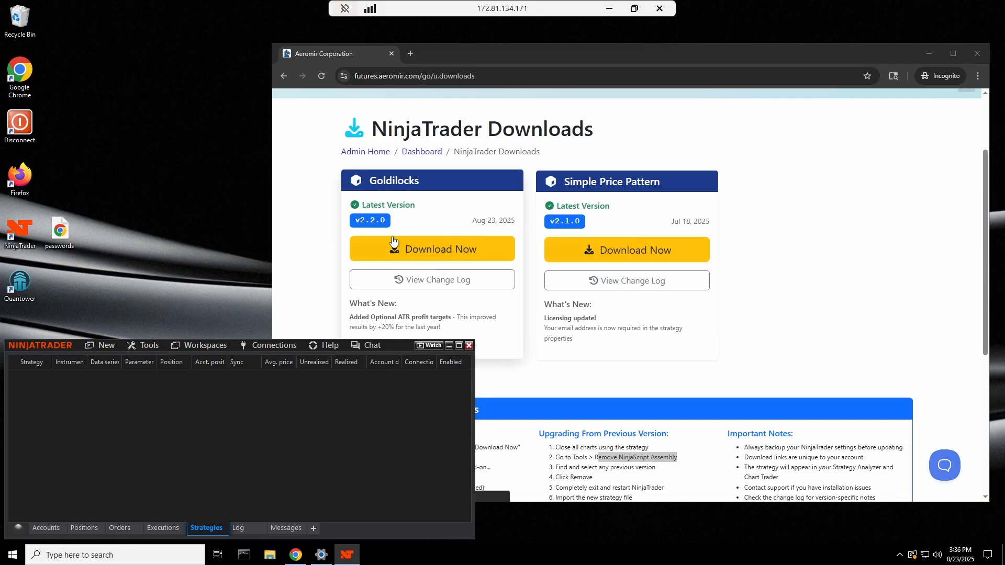
pyautogui.click(411, 250)
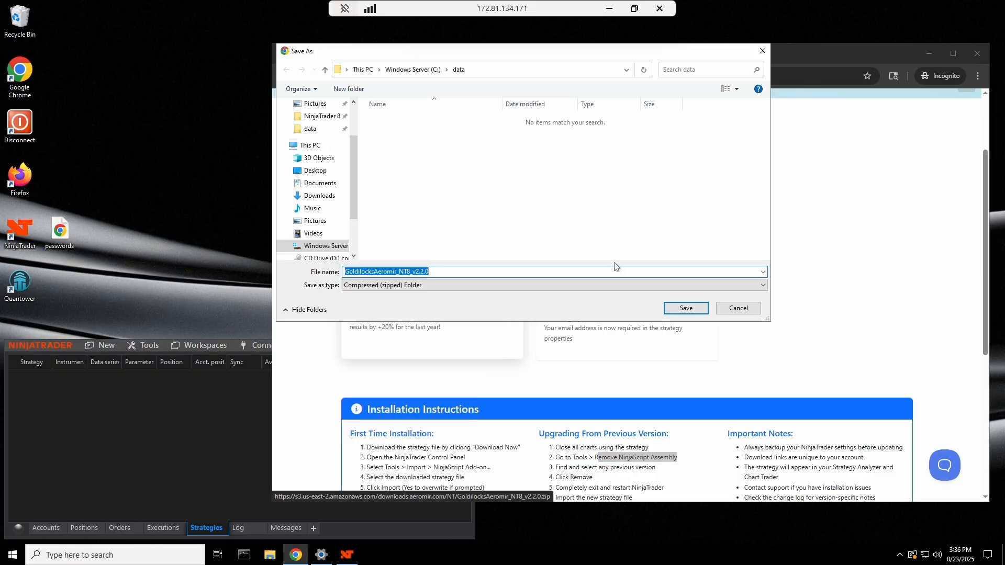
pyautogui.click(686, 309)
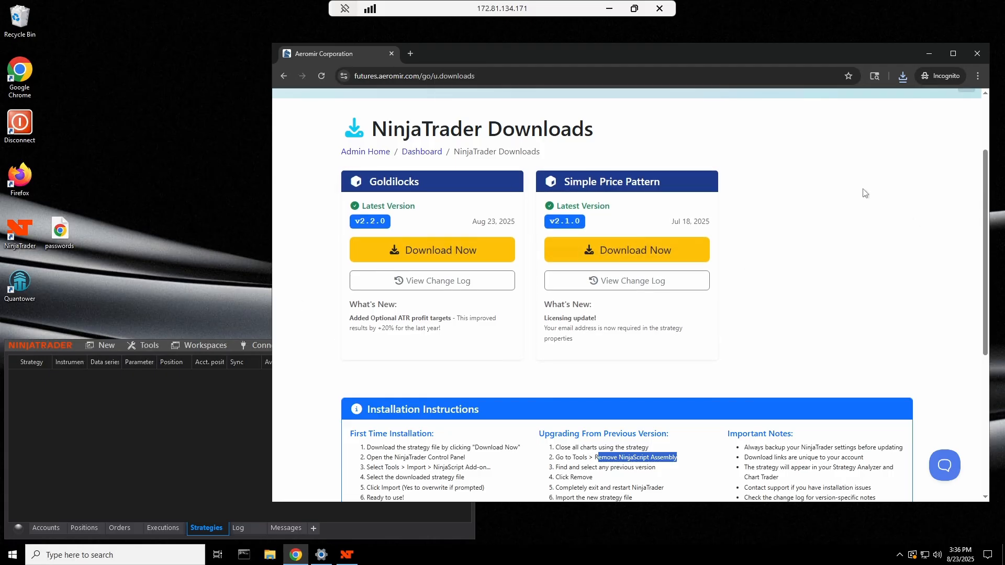
pyautogui.click(902, 78)
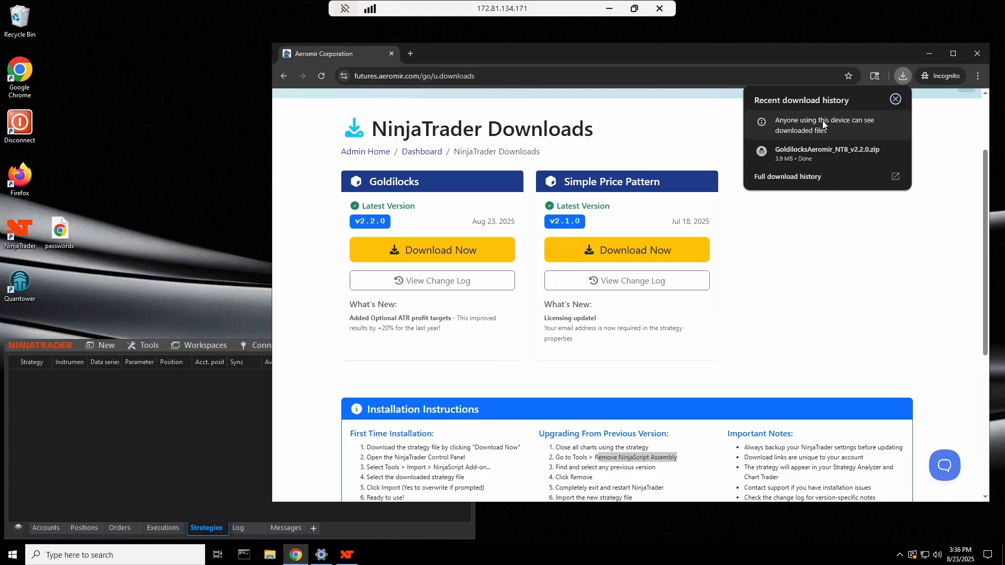
pyautogui.click(813, 152)
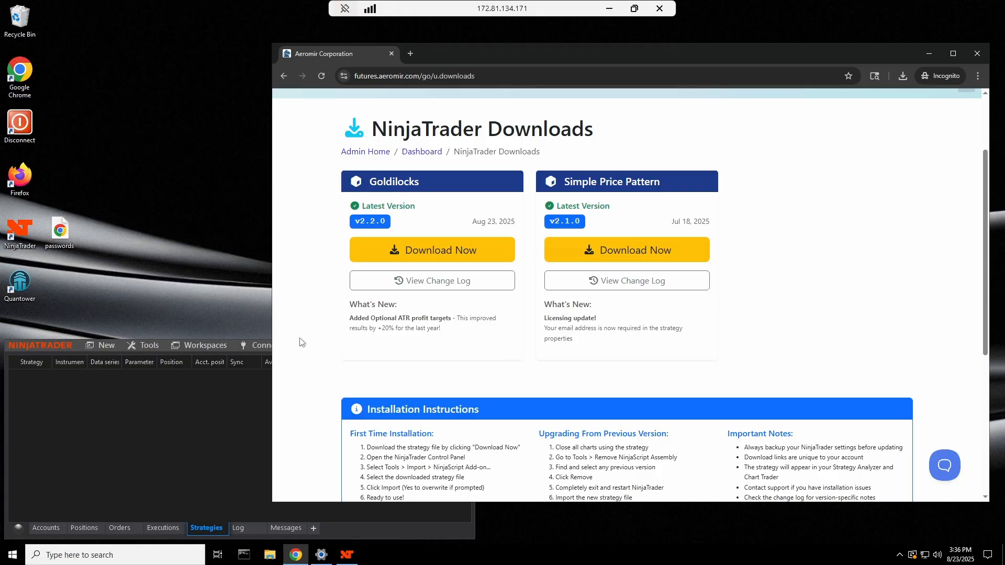
# Import GoldilocksAeromir_NT8_v2.2.0.zip from C:\data as a NinjaScript add-on and acknowledge the success message
pyautogui.click(169, 393)
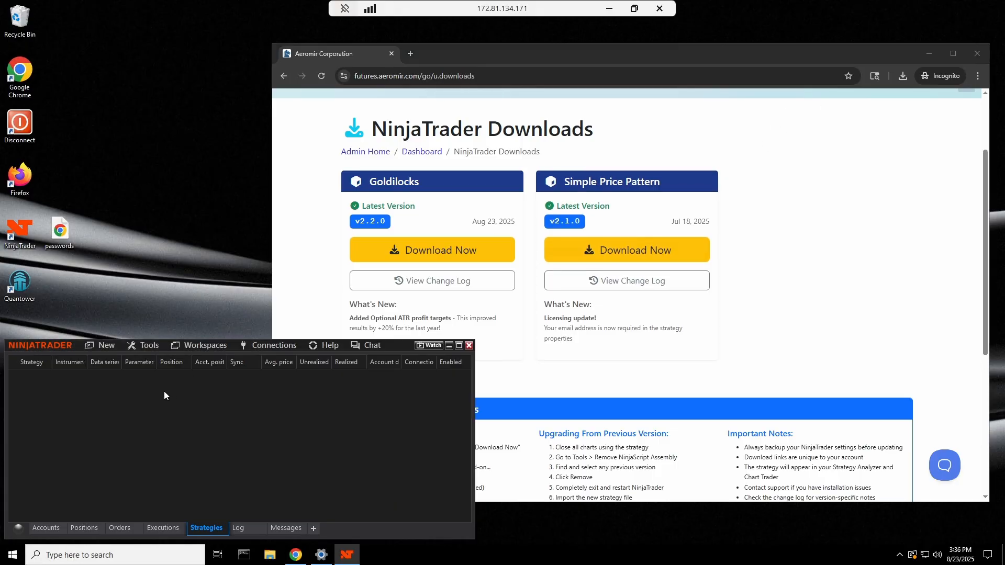
pyautogui.click(149, 347)
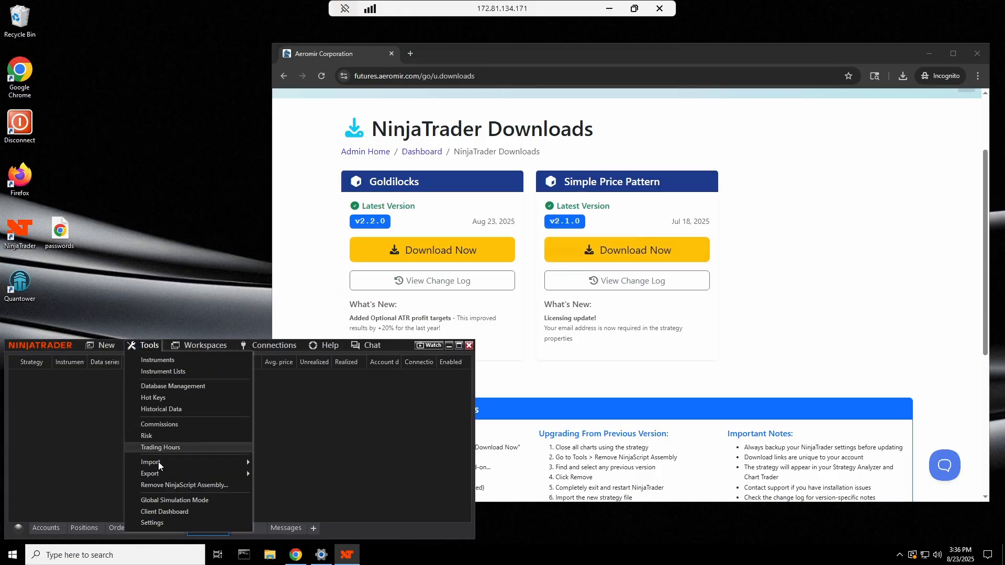
pyautogui.moveTo(161, 464)
pyautogui.click(282, 494)
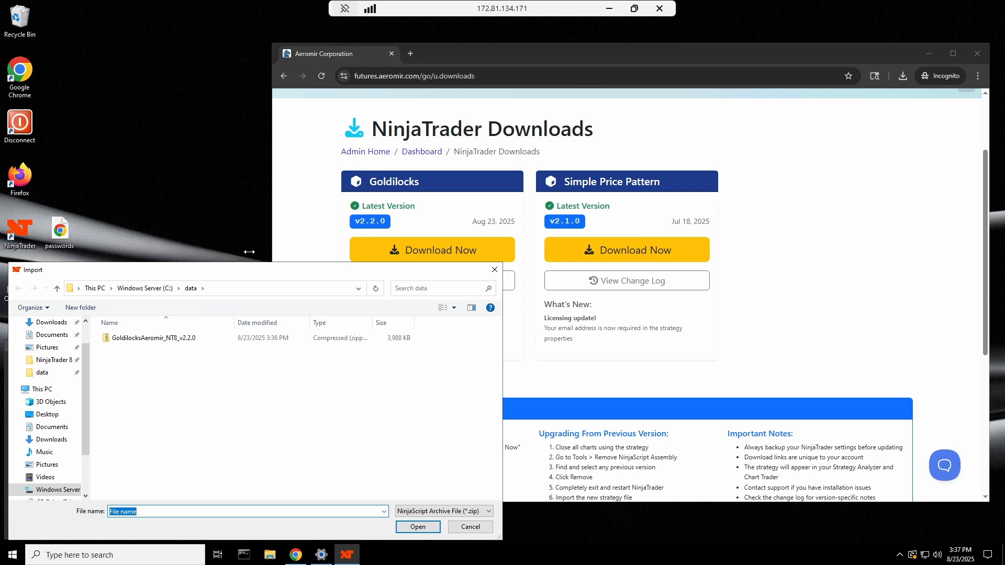
pyautogui.click(145, 337)
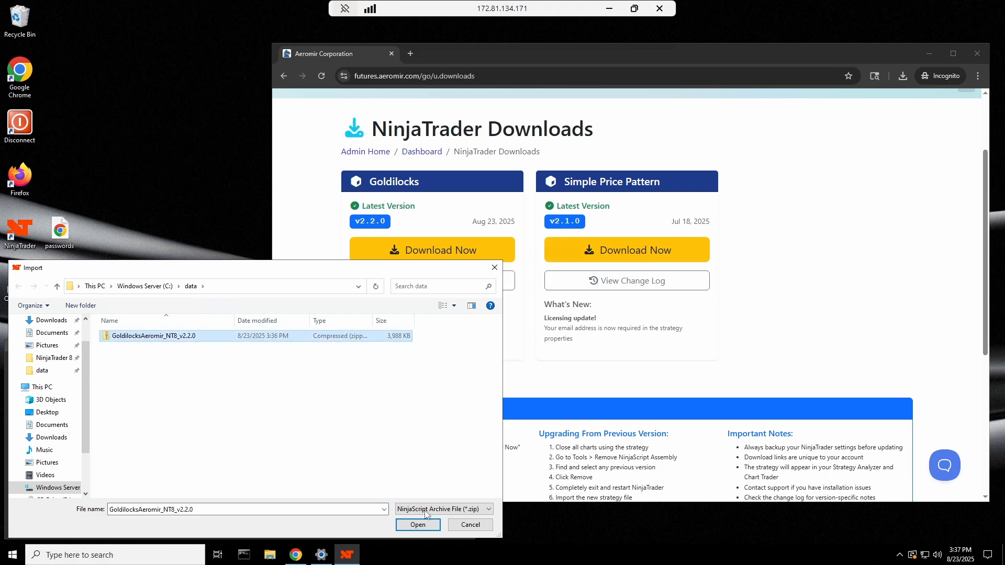
pyautogui.click(419, 525)
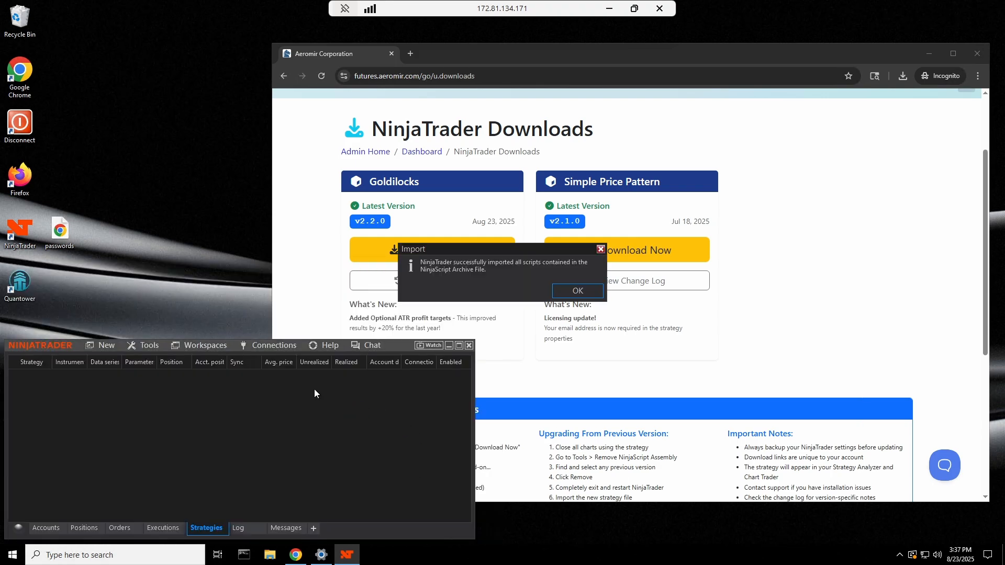
pyautogui.click(572, 290)
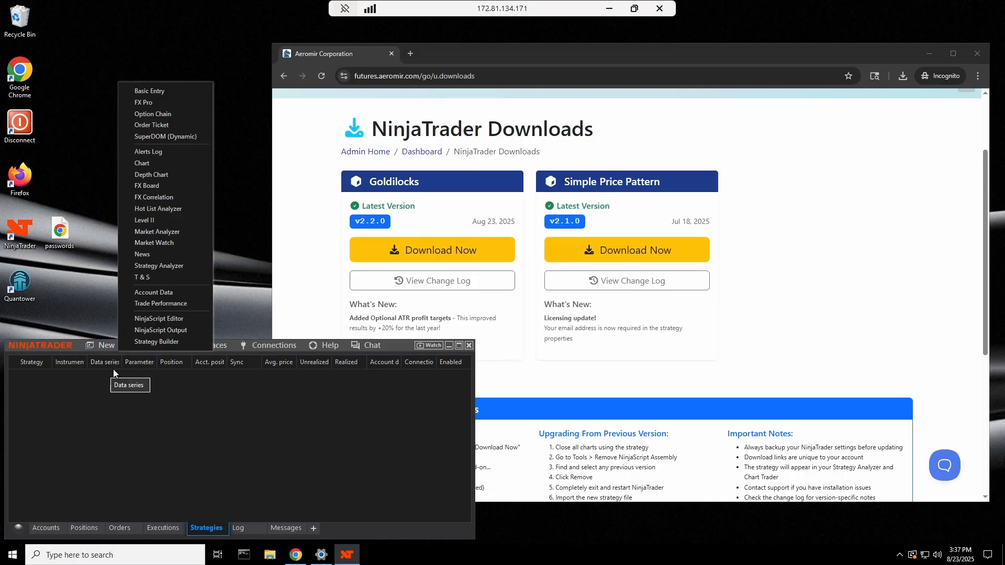
# Start a new chart with MGC 12-25 as the instrument
pyautogui.moveTo(111, 350)
pyautogui.click(150, 165)
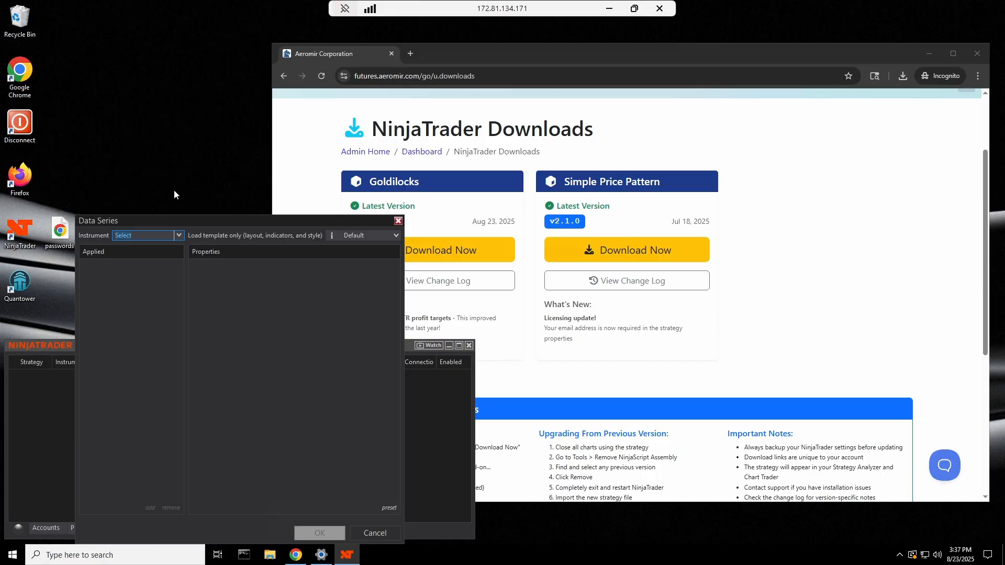
pyautogui.click(167, 238)
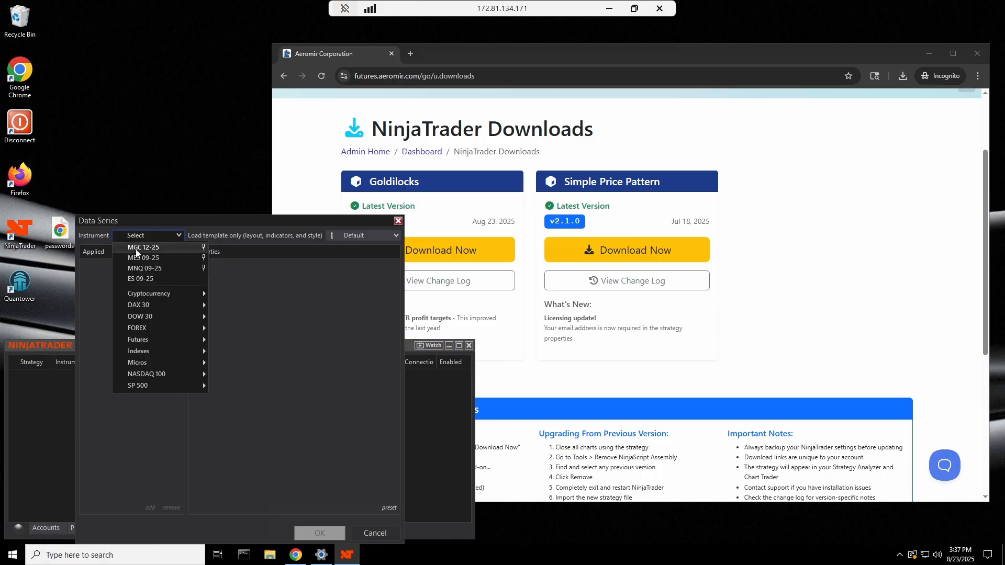
pyautogui.click(204, 247)
pyautogui.moveTo(155, 294)
pyautogui.click(141, 268)
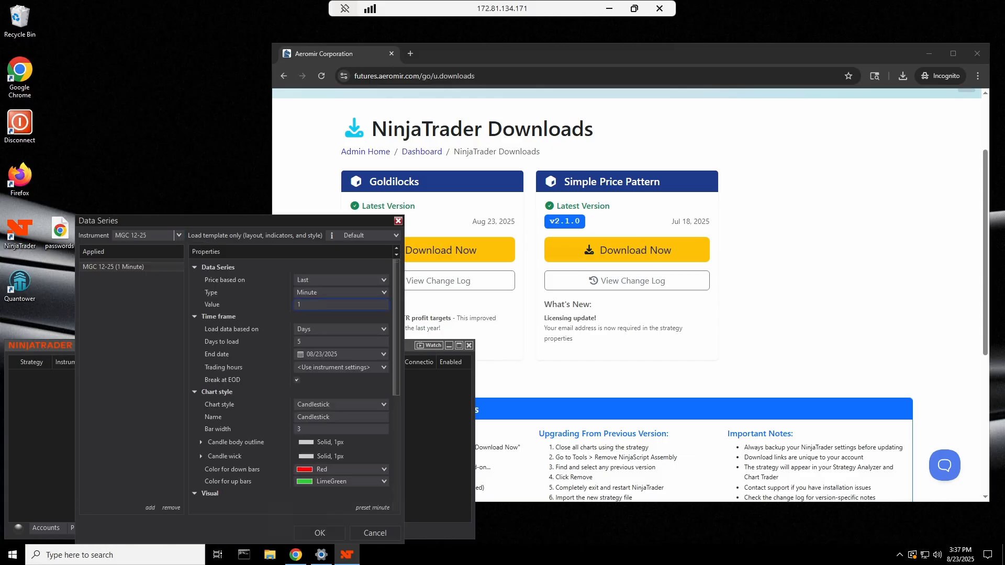
# Set the data series to 3-minute bars loading 30 days and apply it
pyautogui.click(309, 345)
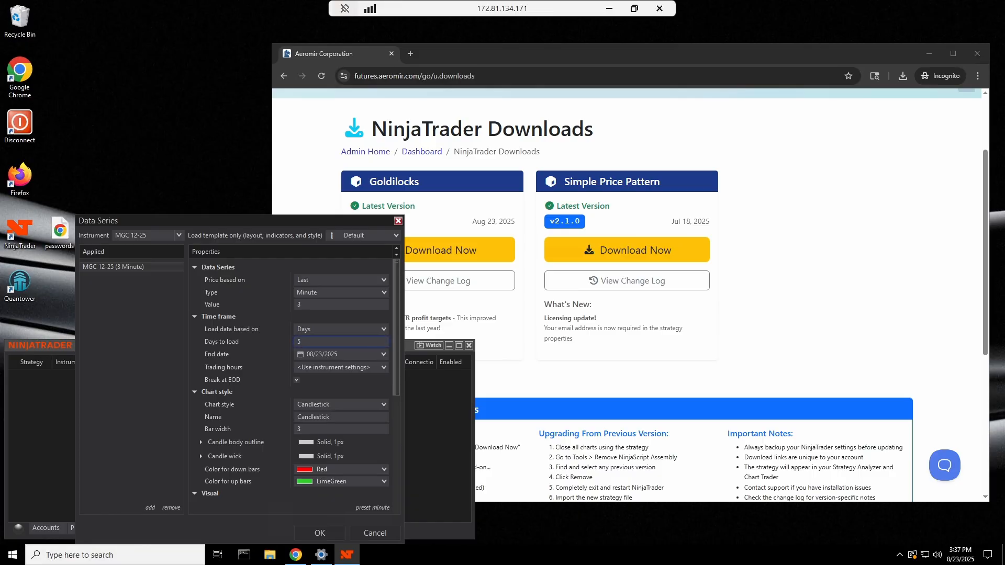
pyautogui.click(297, 341)
pyautogui.moveTo(397, 349); pyautogui.dragTo(388, 495)
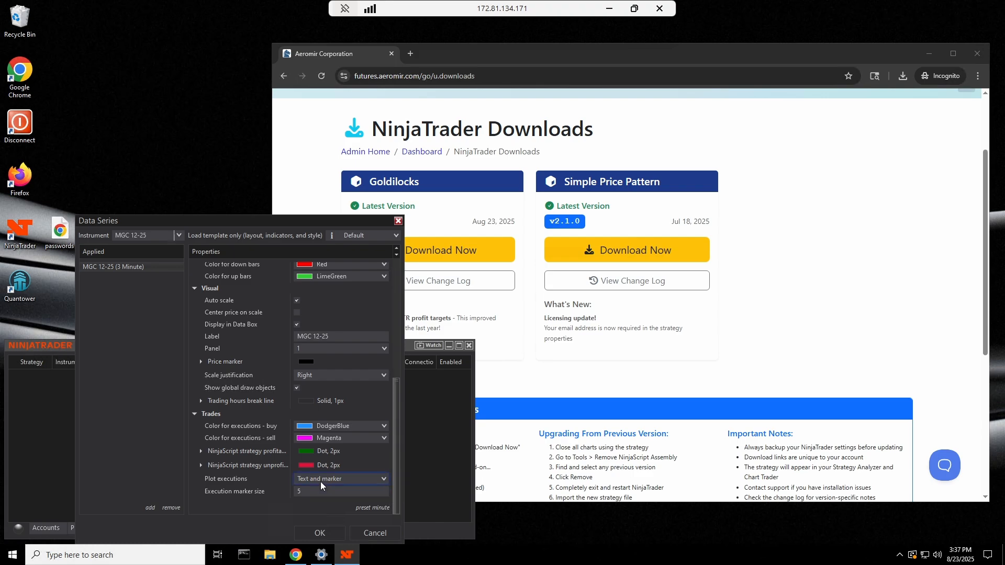
pyautogui.click(319, 533)
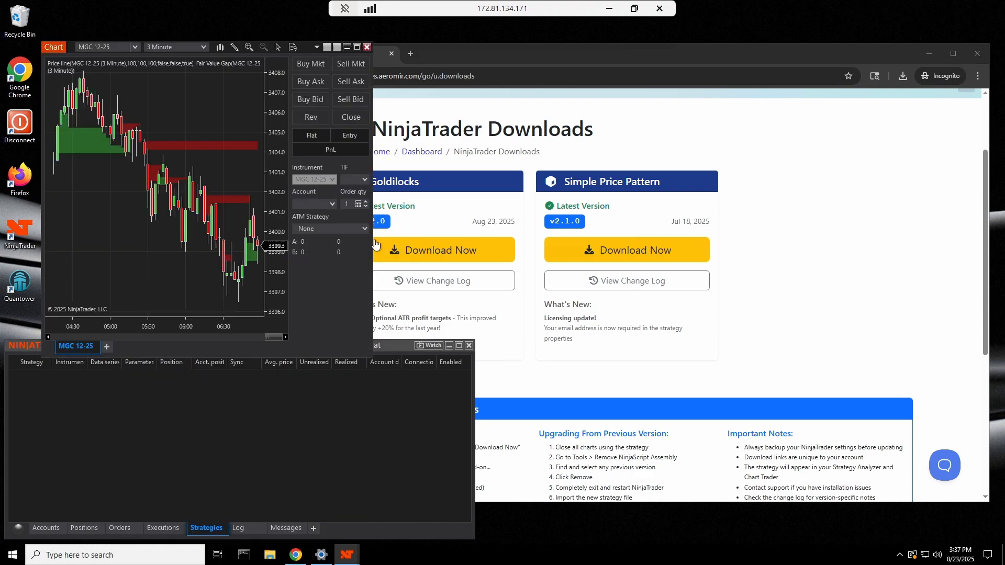
# Widen the MGC chart and open its Strategies window with the Aeromir group expanded
pyautogui.moveTo(374, 245); pyautogui.dragTo(593, 269)
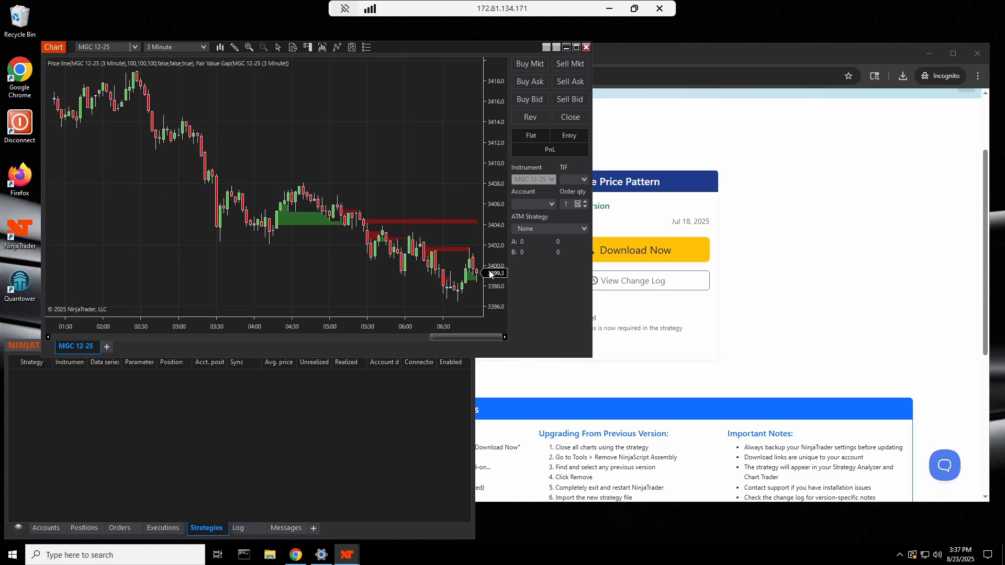
pyautogui.rightClick(320, 122)
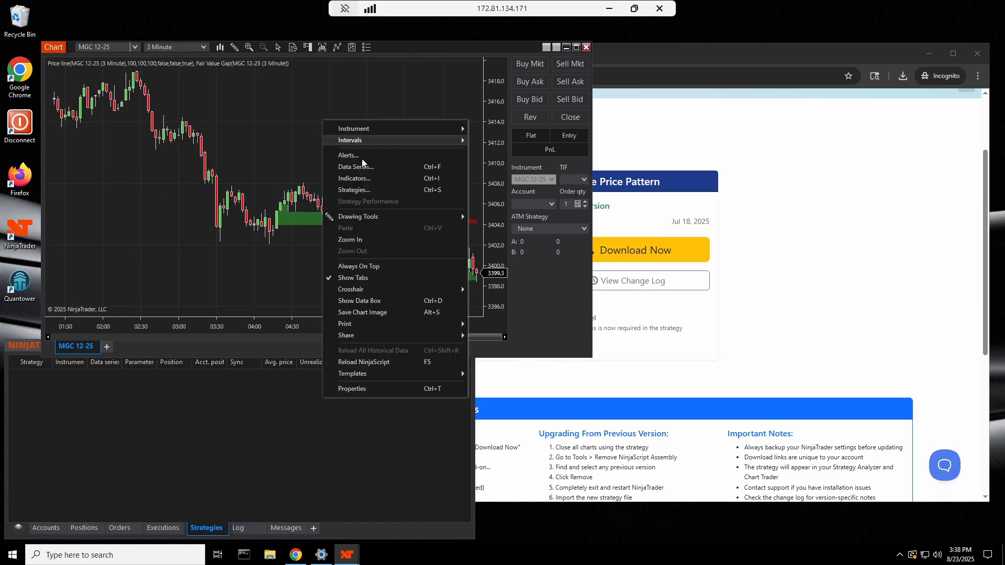
pyautogui.click(351, 190)
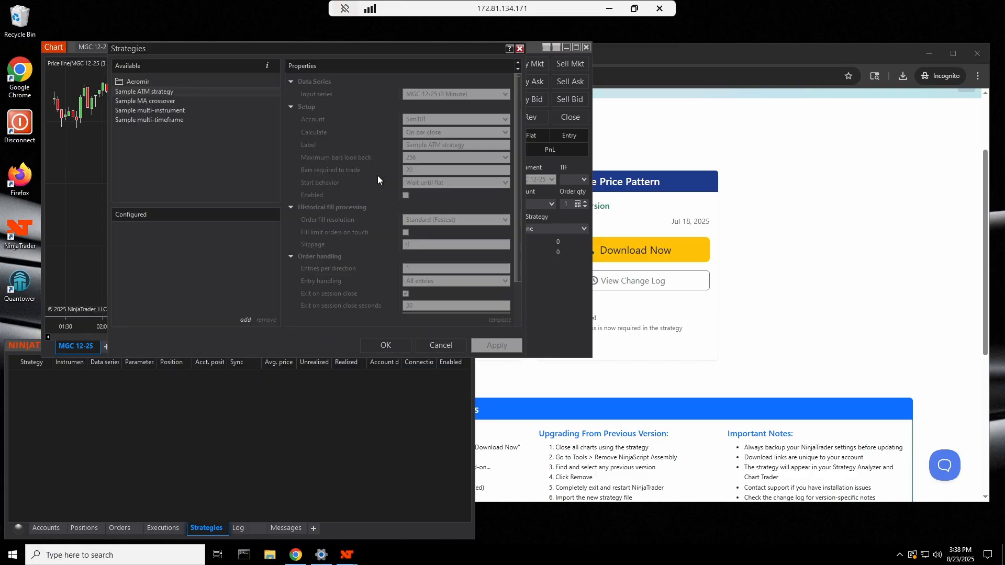
pyautogui.click(147, 81)
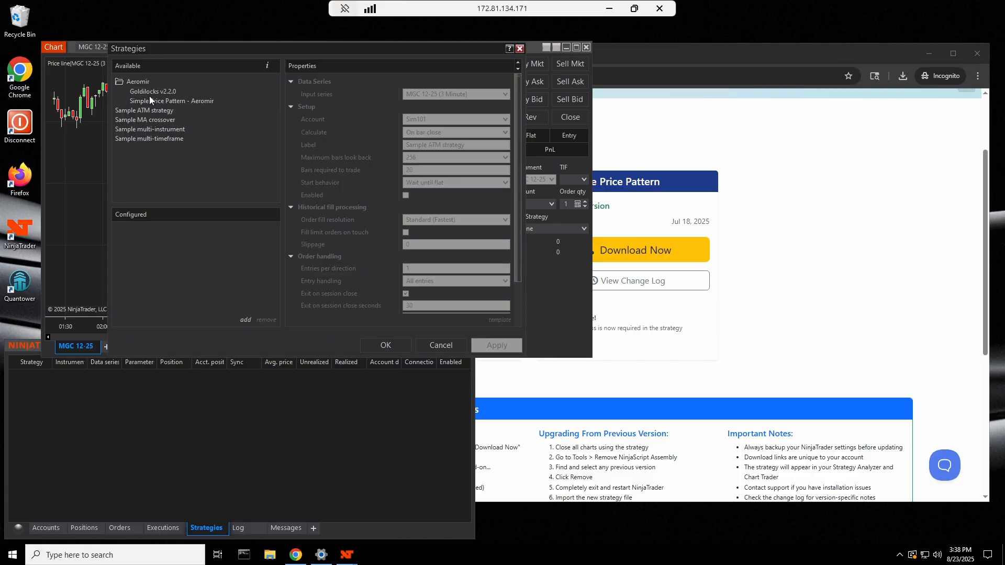
# Add Goldilocks v2.2 to the chart's strategies and enter the licence e-mail address
pyautogui.click(168, 93)
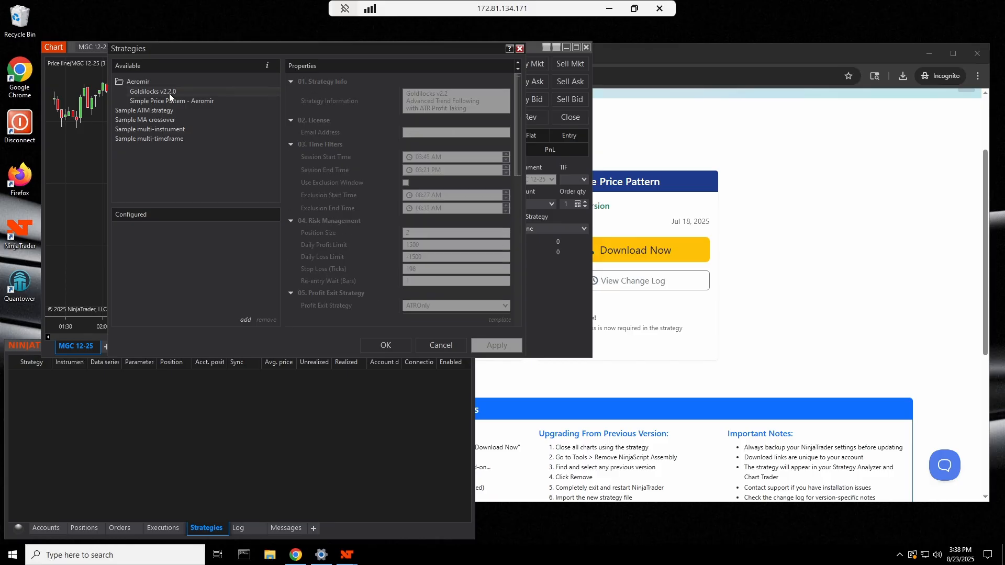
pyautogui.click(450, 133)
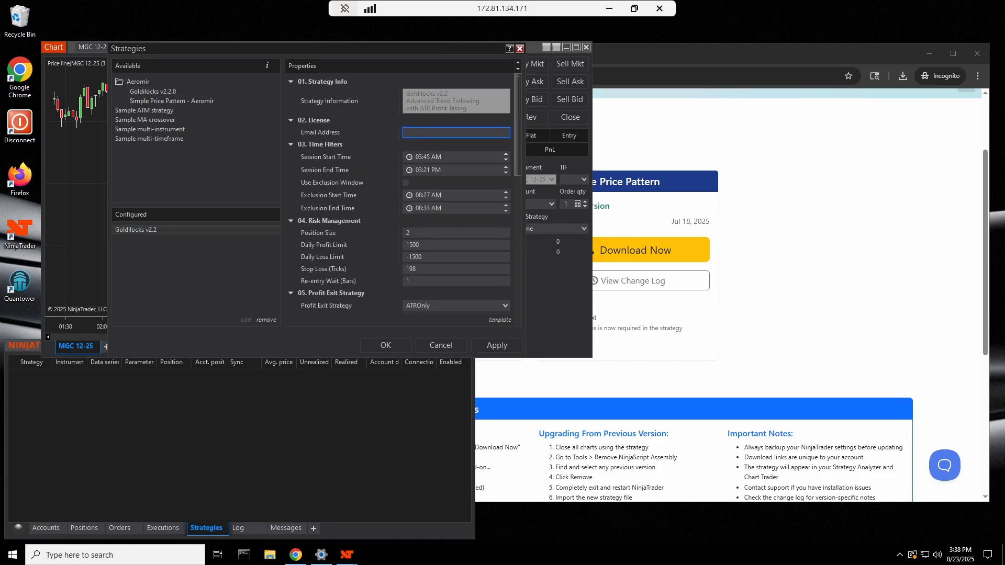
pyautogui.scroll(-1, 401, 221)
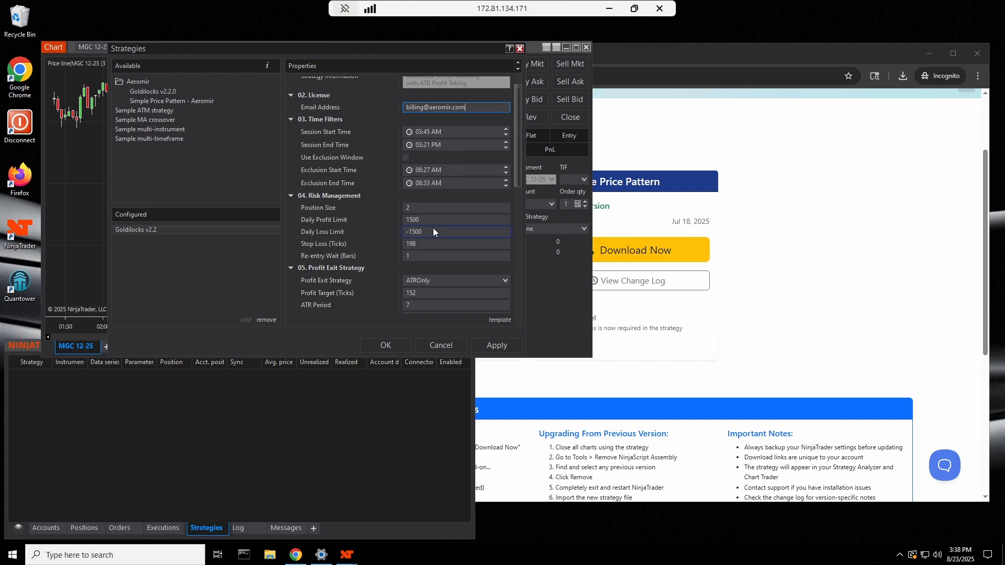
pyautogui.scroll(-2, 435, 238)
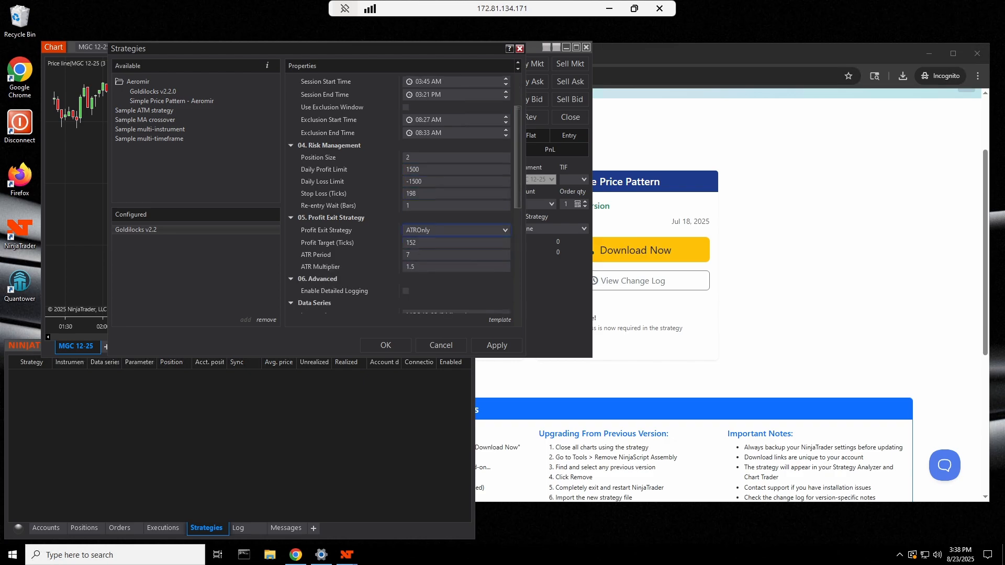
# Keep ATROnly as the profit exit strategy and confirm the Goldilocks setup
pyautogui.click(427, 229)
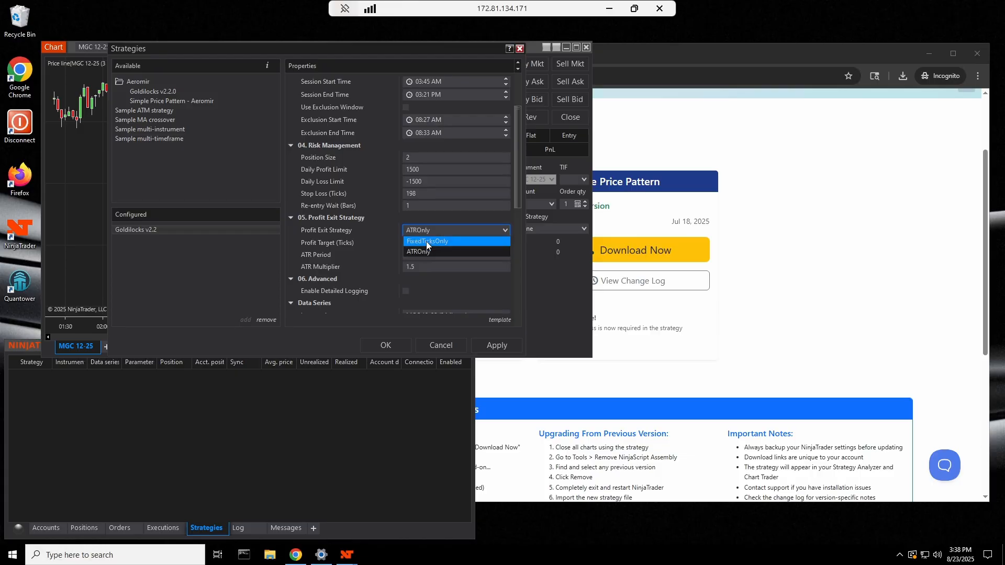
pyautogui.click(395, 231)
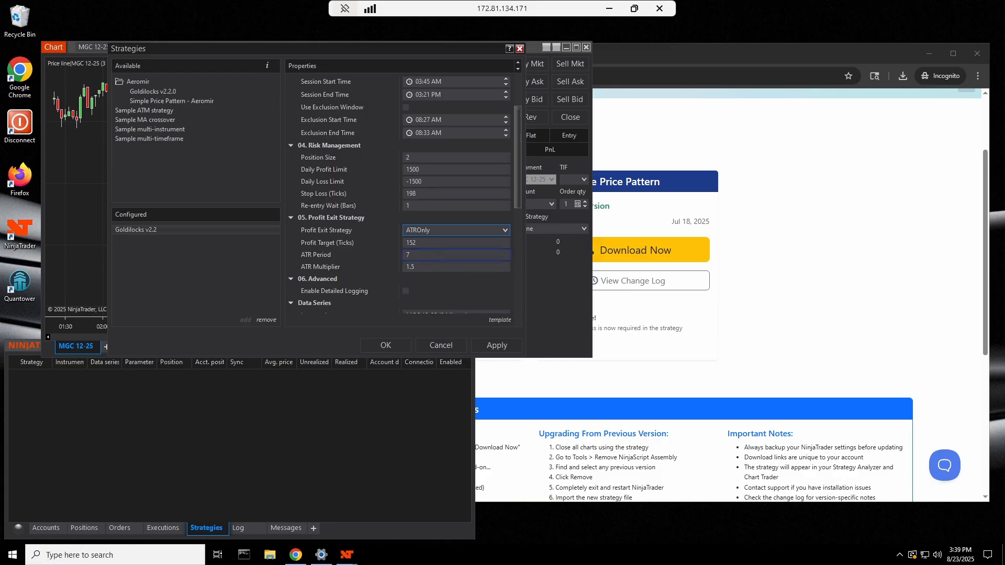
pyautogui.scroll(-2, 418, 257)
pyautogui.scroll(-3, 422, 246)
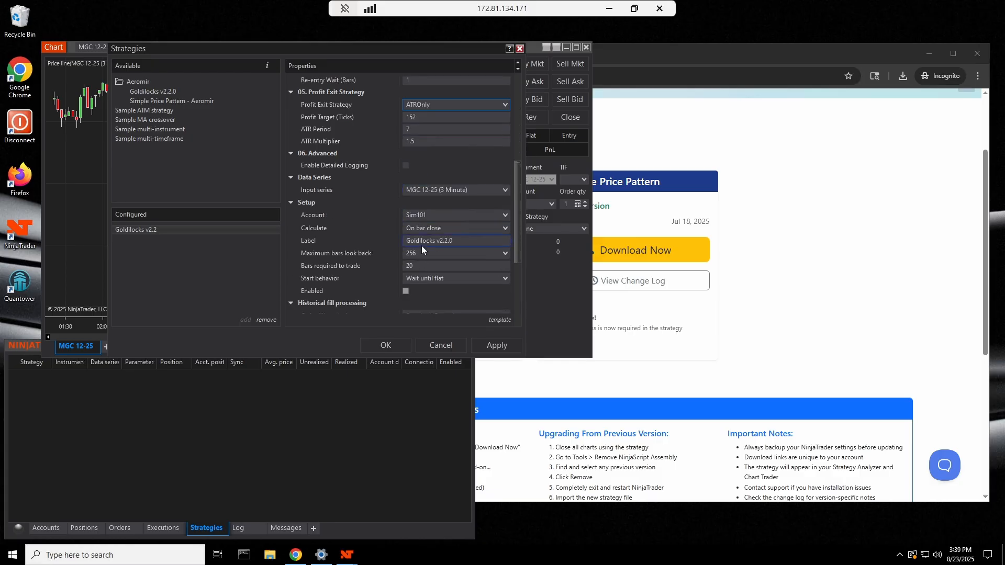
pyautogui.scroll(-2, 395, 269)
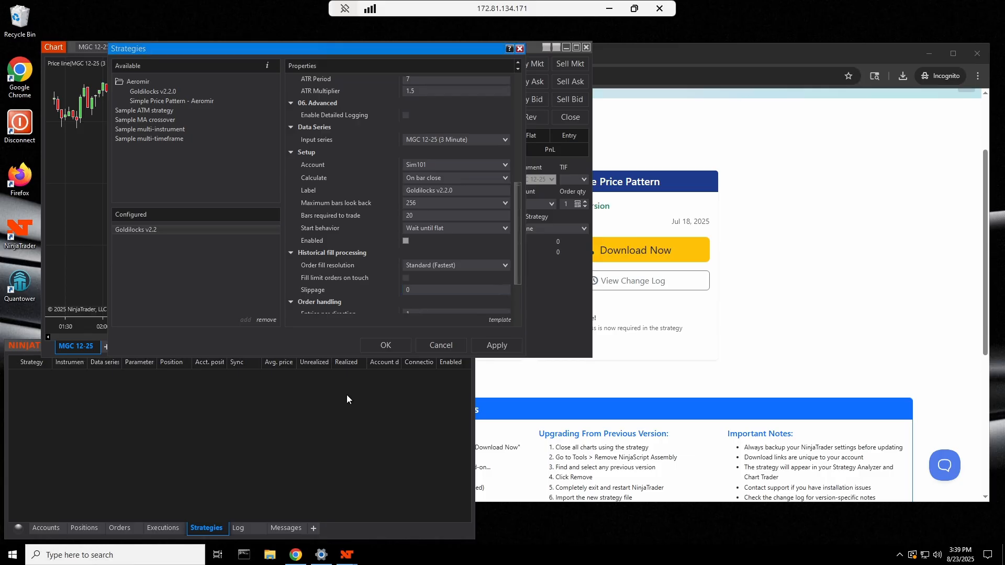
pyautogui.click(385, 346)
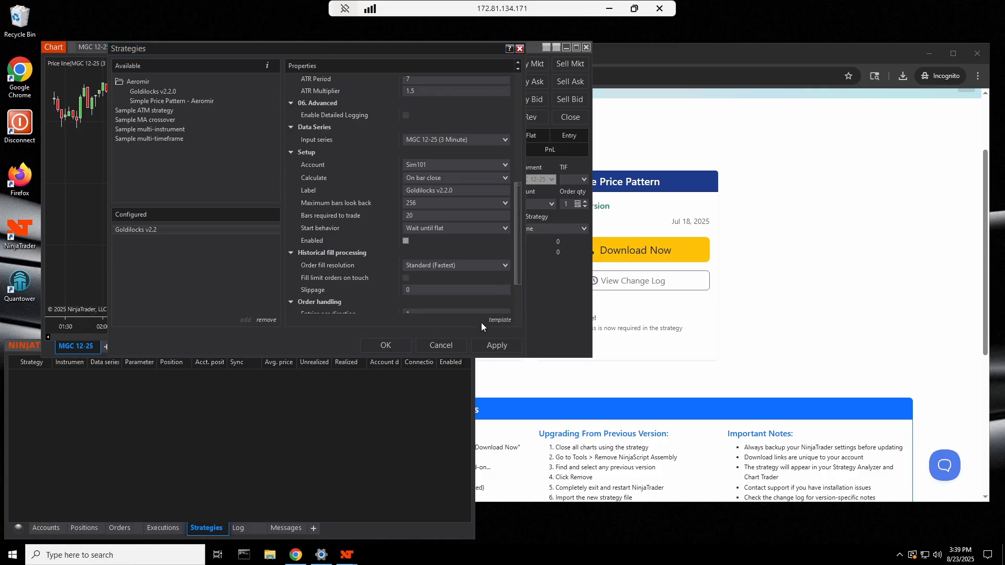
# Connect to the Kinetick – End Of Day (Free) data feed from the Control Center
pyautogui.click(281, 375)
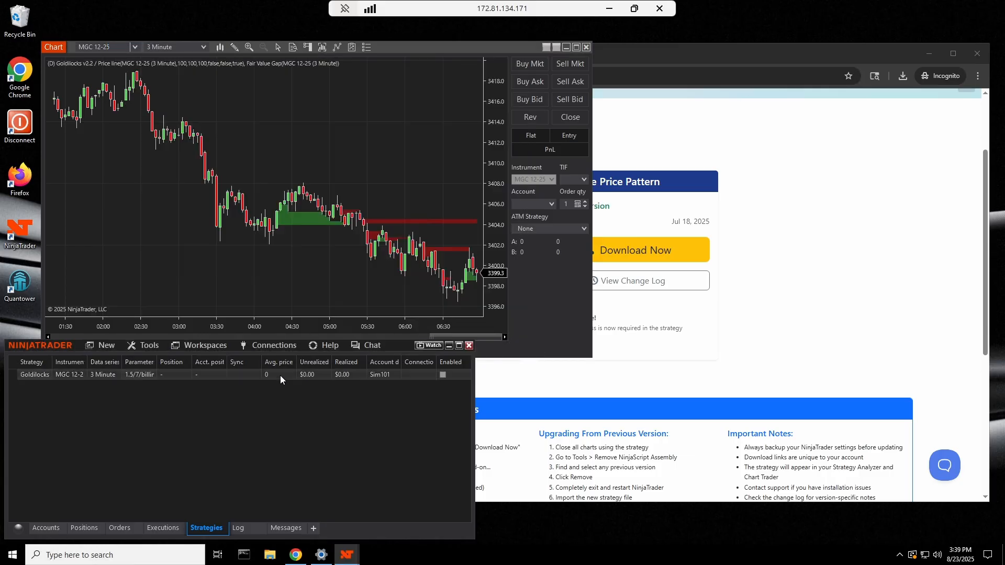
pyautogui.click(274, 346)
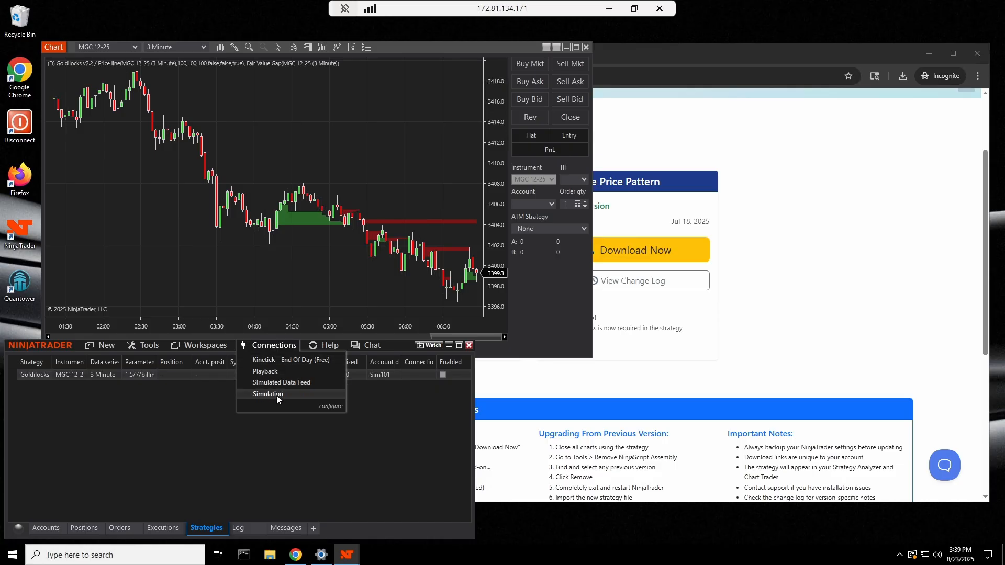
pyautogui.click(282, 360)
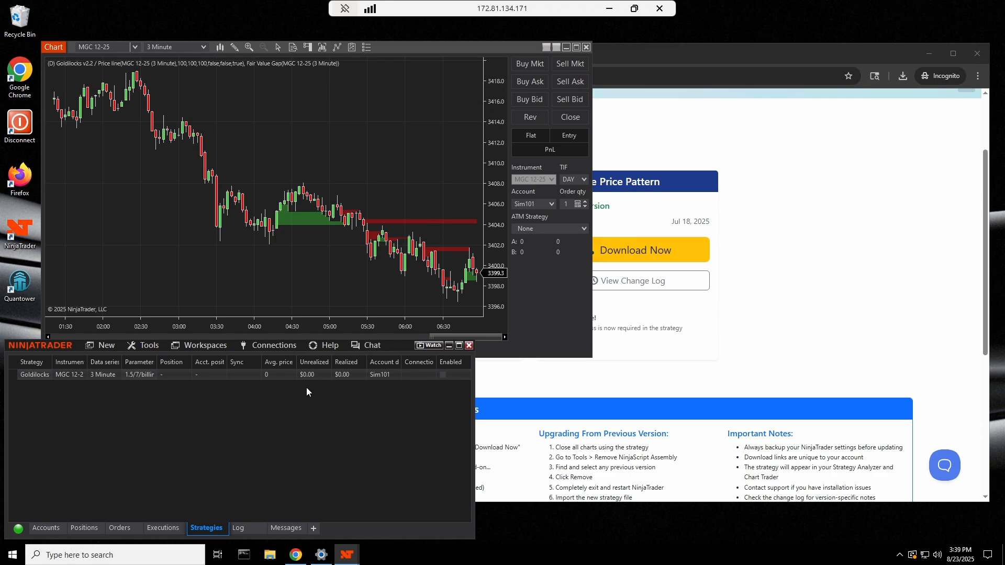
pyautogui.rightClick(391, 161)
# Tick Enabled for Goldilocks v2.2 in the chart's strategy setup and apply it
pyautogui.click(428, 236)
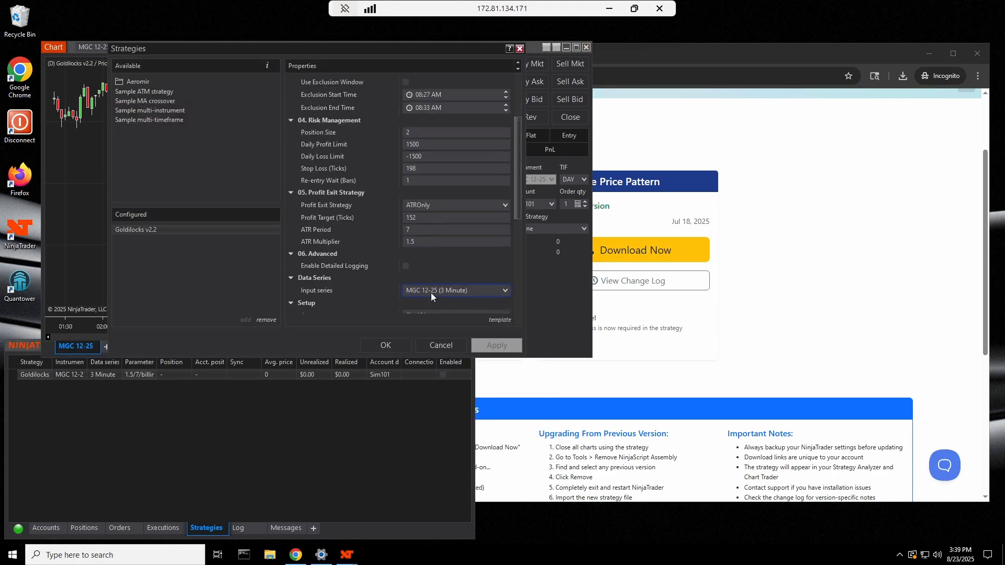
pyautogui.scroll(-4, 431, 289)
pyautogui.click(406, 290)
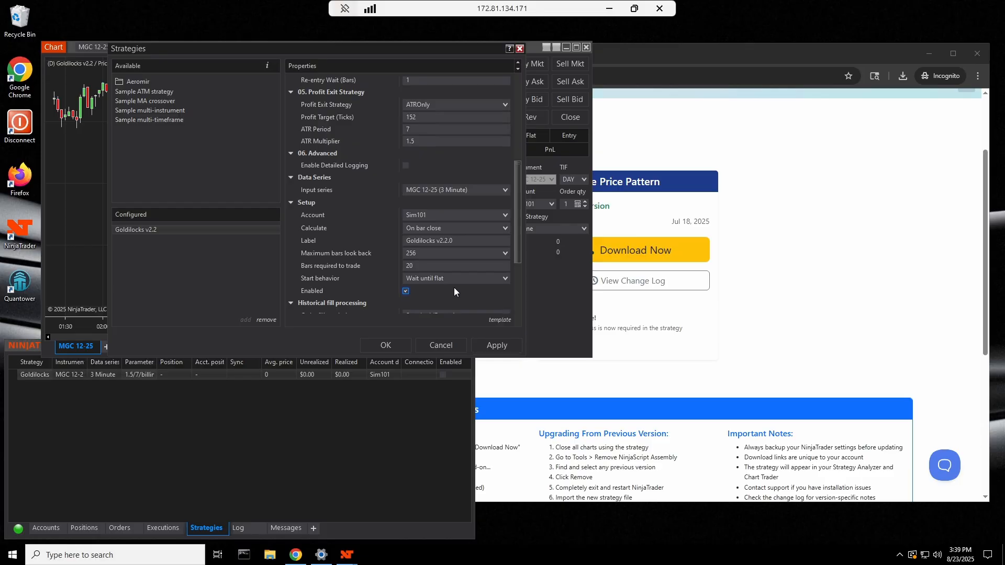
pyautogui.click(386, 346)
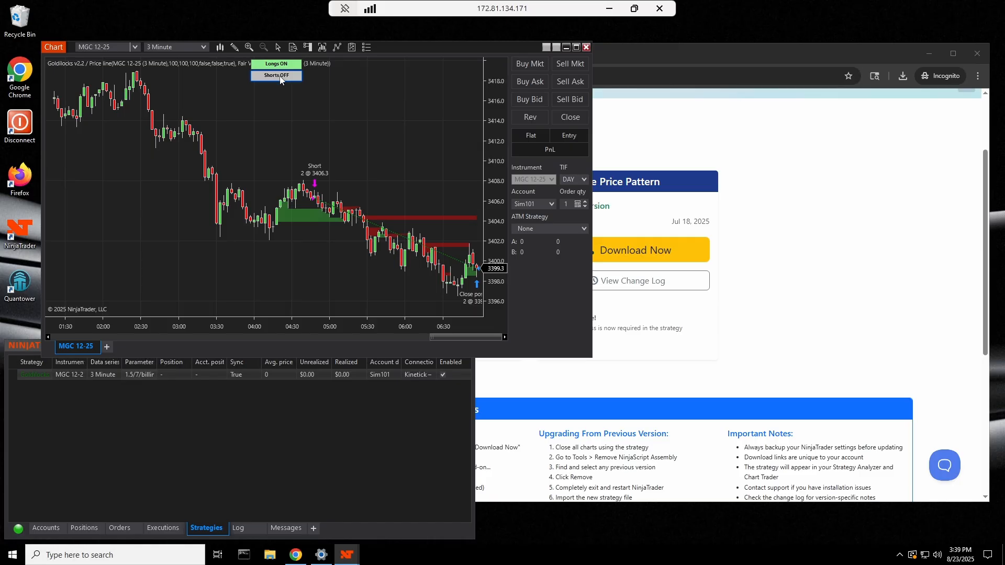
# Switch the Shorts toggle to ON and pan the chart to review the plotted trades
pyautogui.click(282, 77)
pyautogui.moveTo(404, 189); pyautogui.dragTo(402, 168)
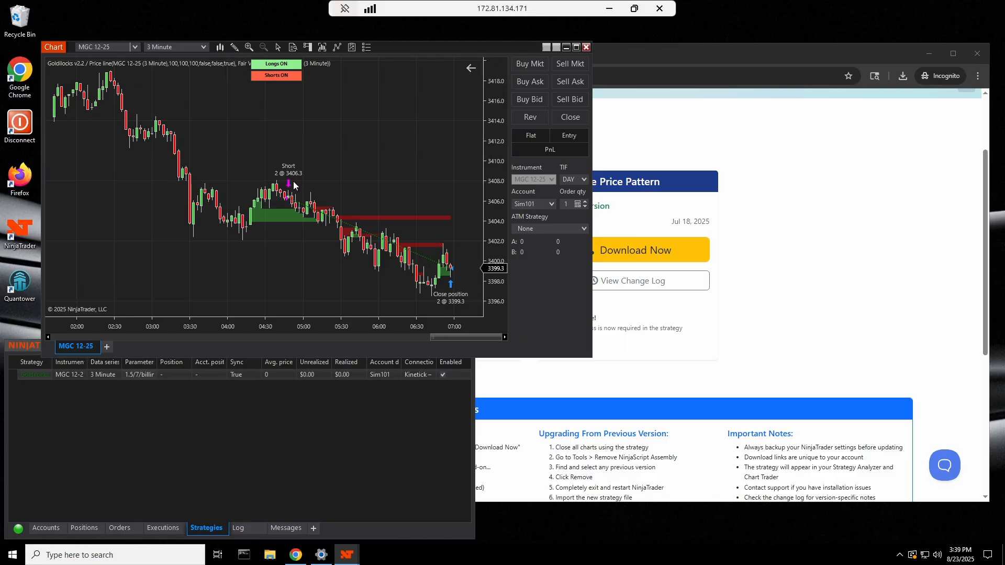
pyautogui.moveTo(377, 188)
pyautogui.mouseDown()
pyautogui.moveTo(225, 183)
pyautogui.moveTo(362, 185)
pyautogui.mouseUp()
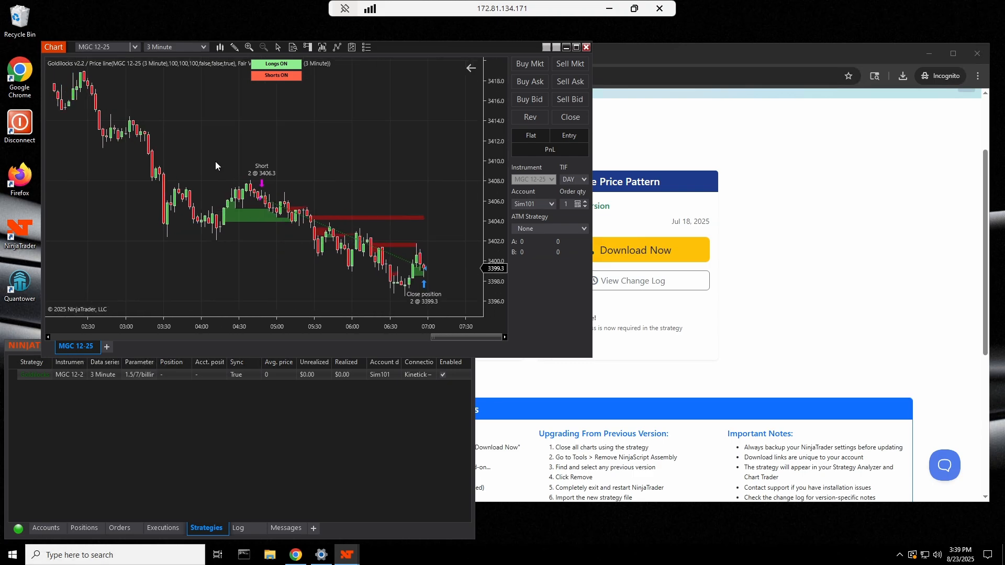
pyautogui.moveTo(218, 163)
pyautogui.mouseDown()
pyautogui.moveTo(367, 167)
pyautogui.moveTo(231, 159)
pyautogui.mouseUp()
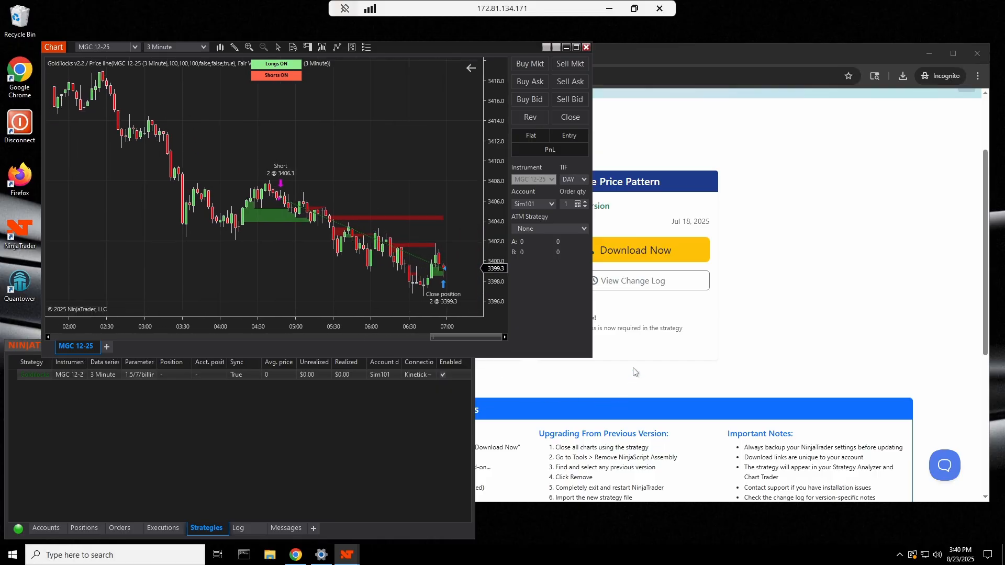